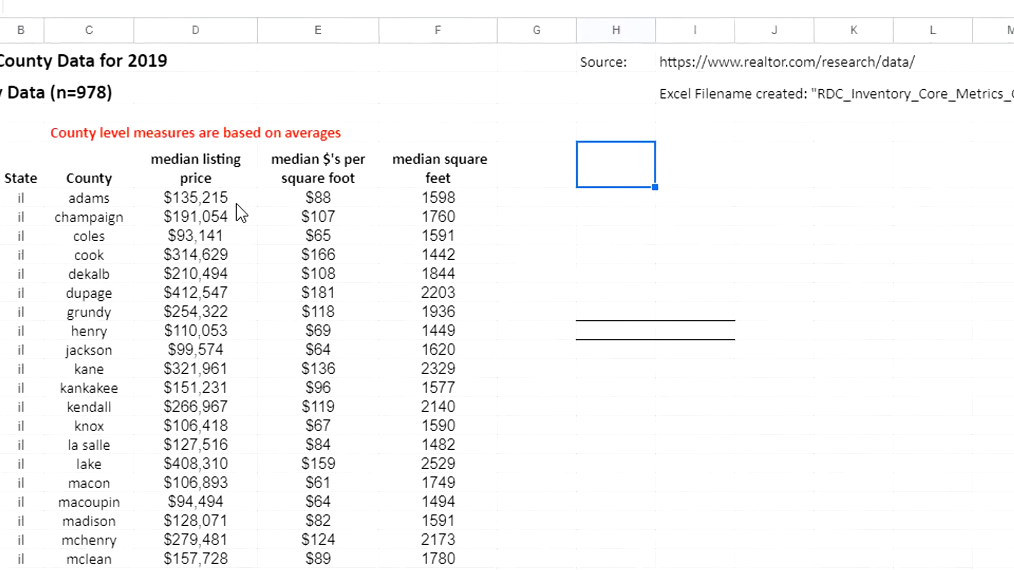
# Open the Linear Regression tool of the XLMiner Analysis ToolPak.
pyautogui.click(716, 296)
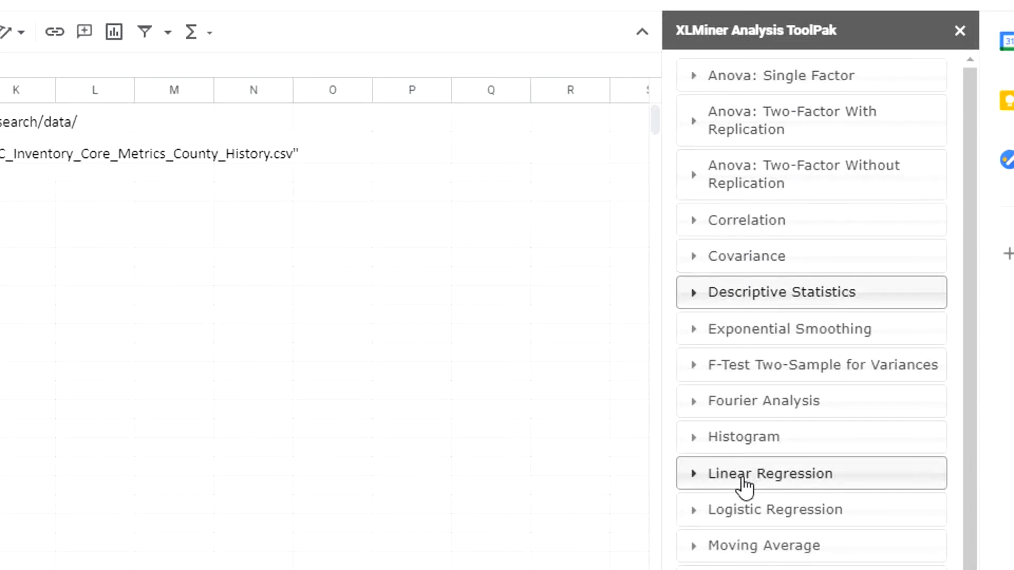
pyautogui.click(700, 475)
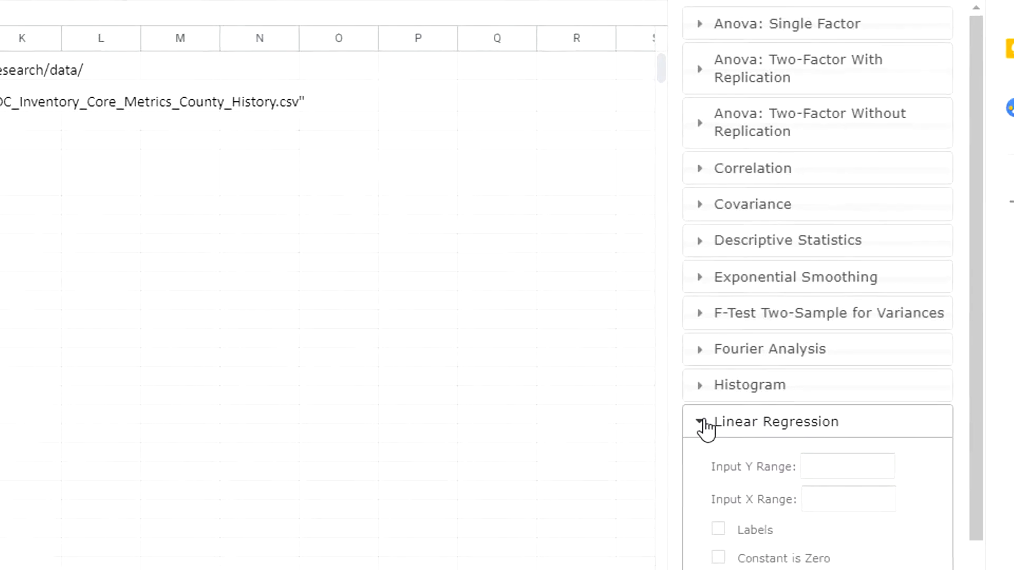
pyautogui.click(820, 519)
pyautogui.write('H5')
pyautogui.click(848, 216)
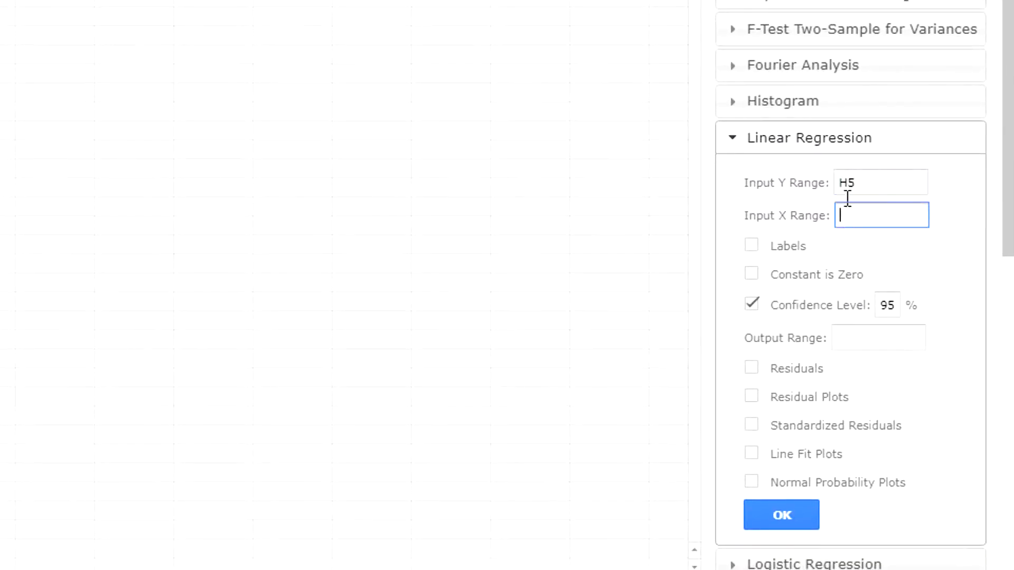
pyautogui.write('H5')
pyautogui.click(844, 183)
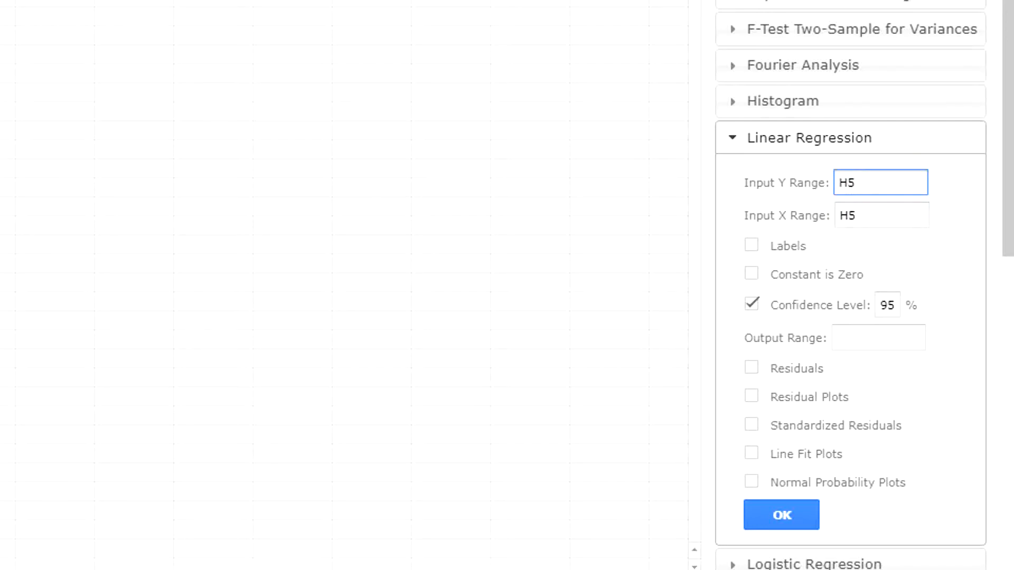
# Set the regression's Input Y Range to the median listing price column, header included, D5:D35.
pyautogui.moveTo(91, 33); pyautogui.dragTo(132, 555)
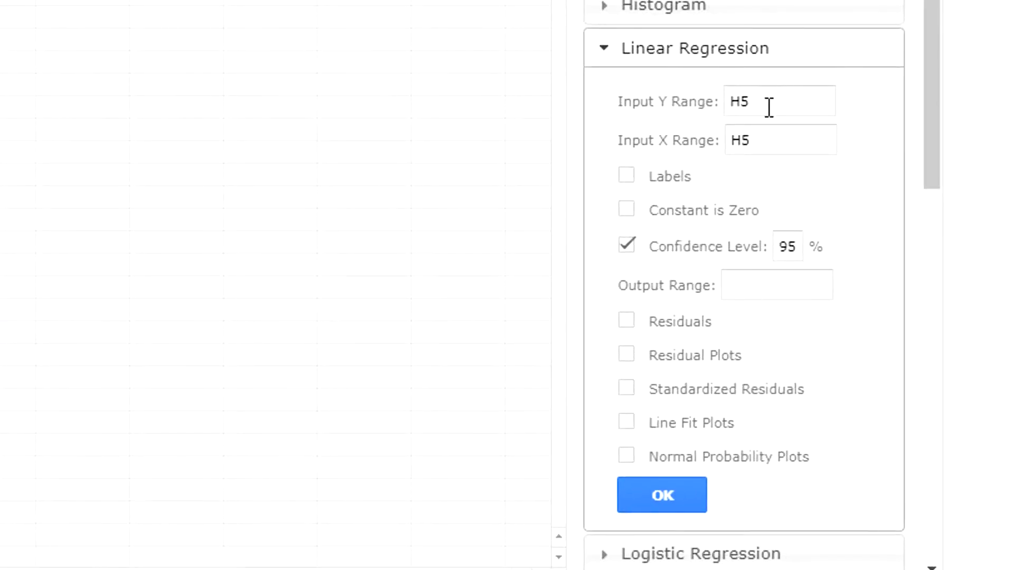
pyautogui.click(768, 106)
pyautogui.press('BackSpace')
pyautogui.press('BackSpace')
pyautogui.write('D5:D35')
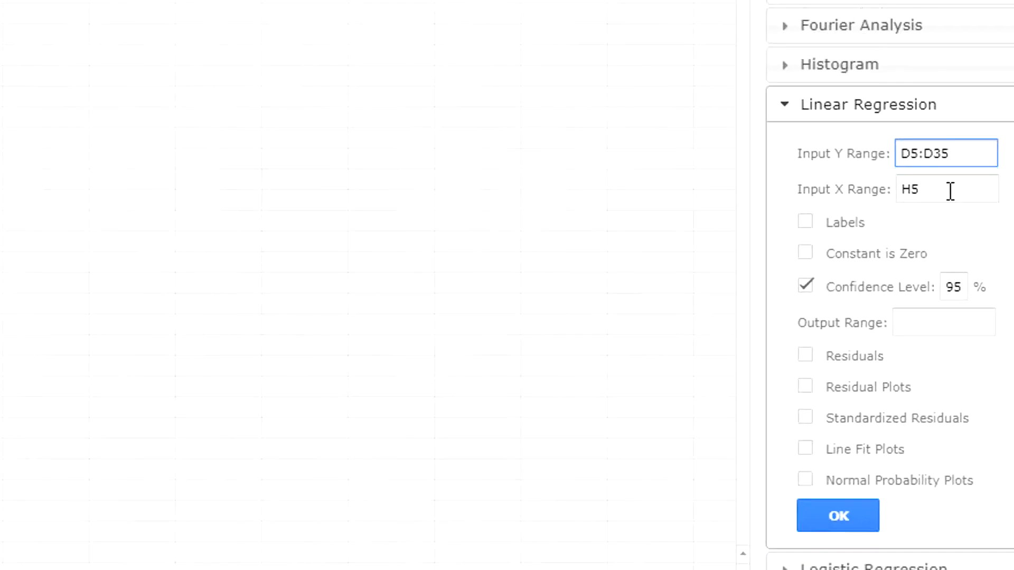
# Set the regression's Input X Range to the median square feet column, header included, F5:F35.
pyautogui.moveTo(274, 27); pyautogui.dragTo(308, 539)
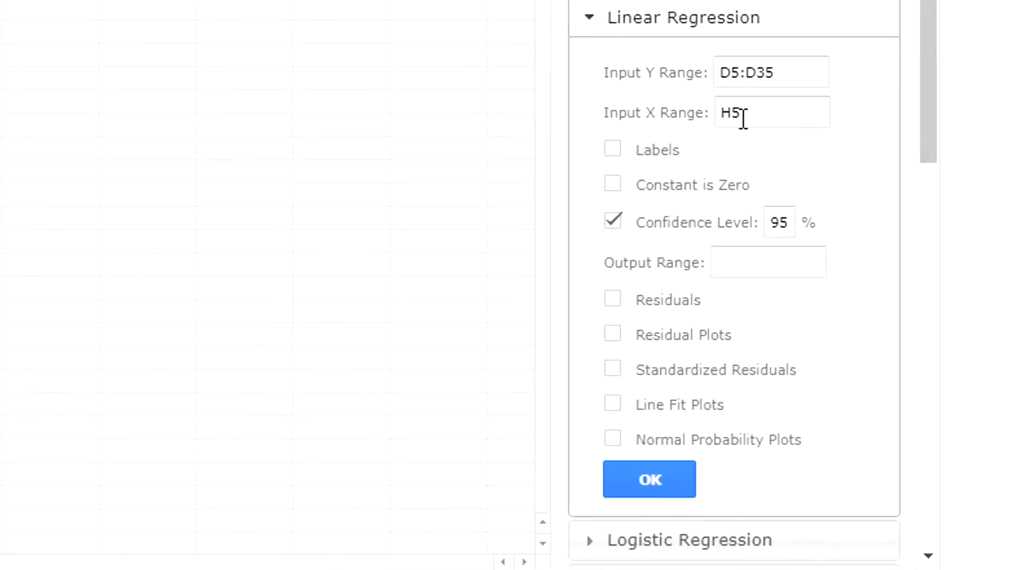
pyautogui.click(753, 116)
pyautogui.press('BackSpace')
pyautogui.press('BackSpace')
pyautogui.write('F5:F35')
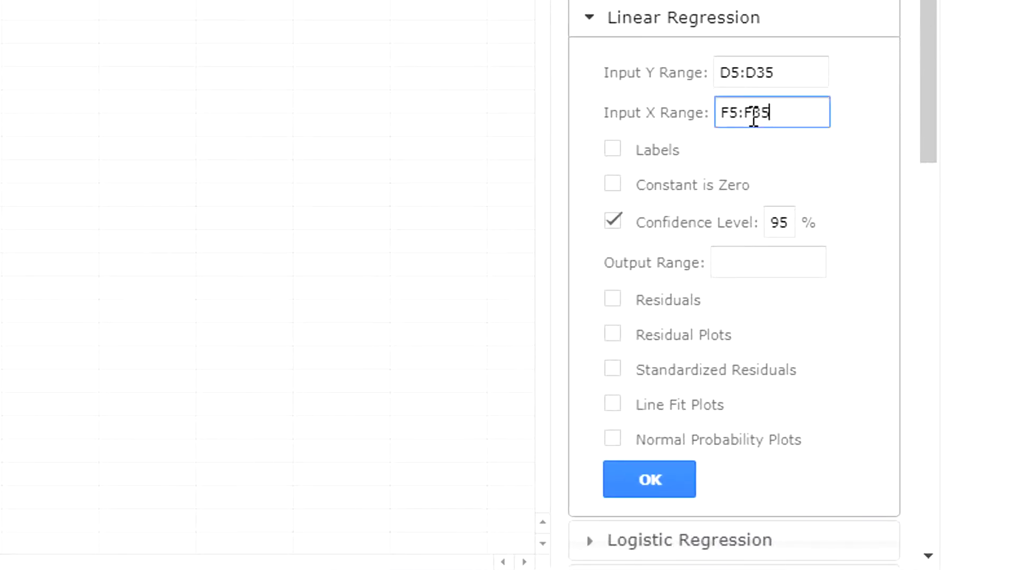
# Enable the Labels, Residuals, Residual Plots and Line Fit Plots options for the regression.
pyautogui.click(615, 151)
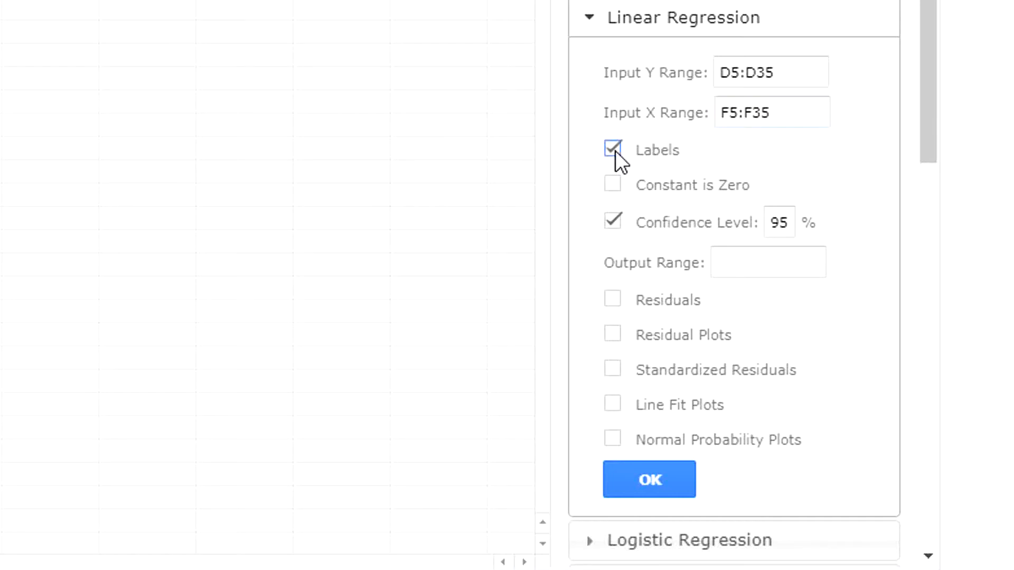
pyautogui.scroll(-1, 842, 242)
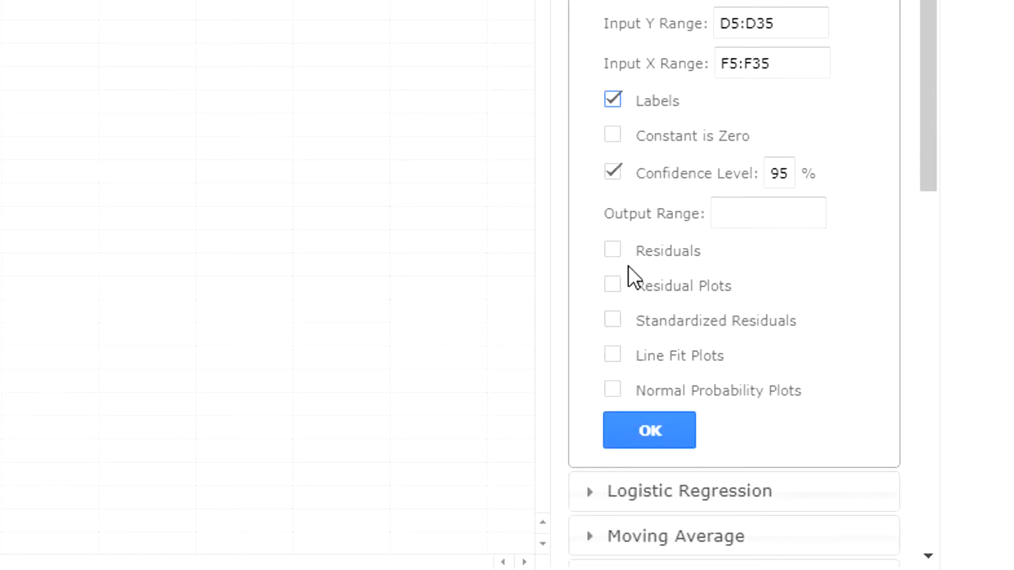
pyautogui.click(612, 250)
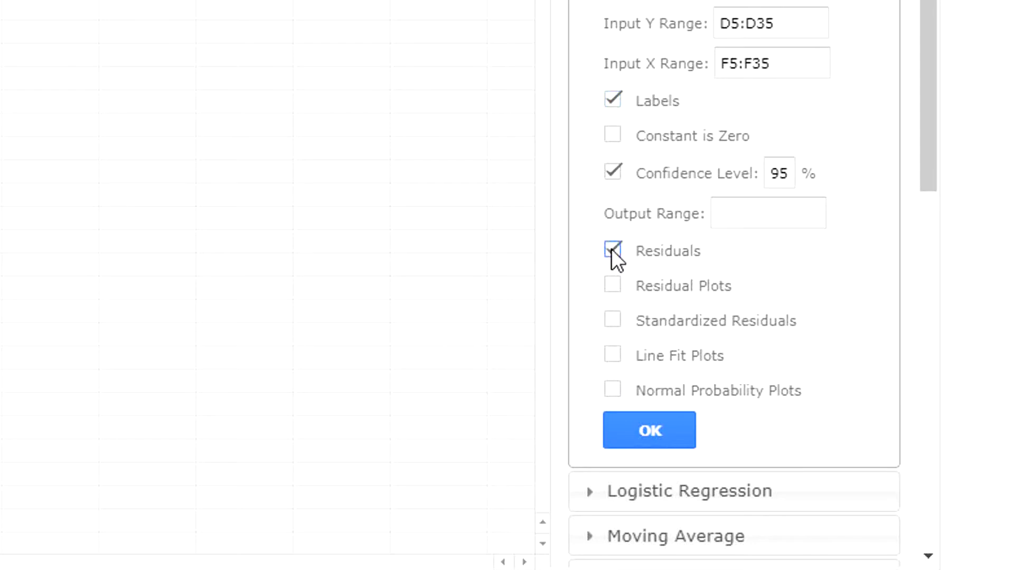
pyautogui.click(613, 287)
pyautogui.click(613, 355)
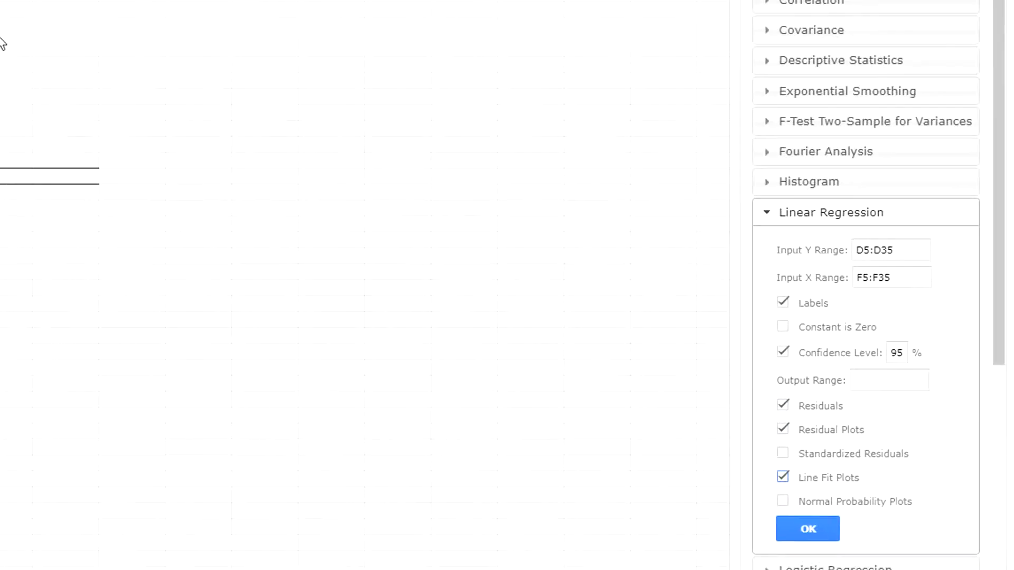
# Set the regression's Output Range to cell H5 and run the analysis.
pyautogui.click(51, 69)
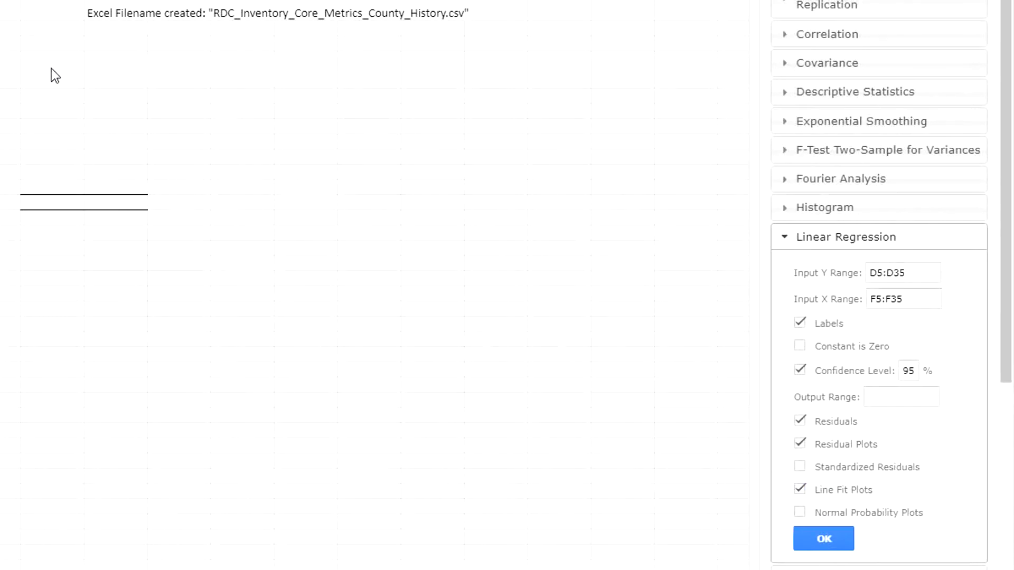
pyautogui.click(878, 397)
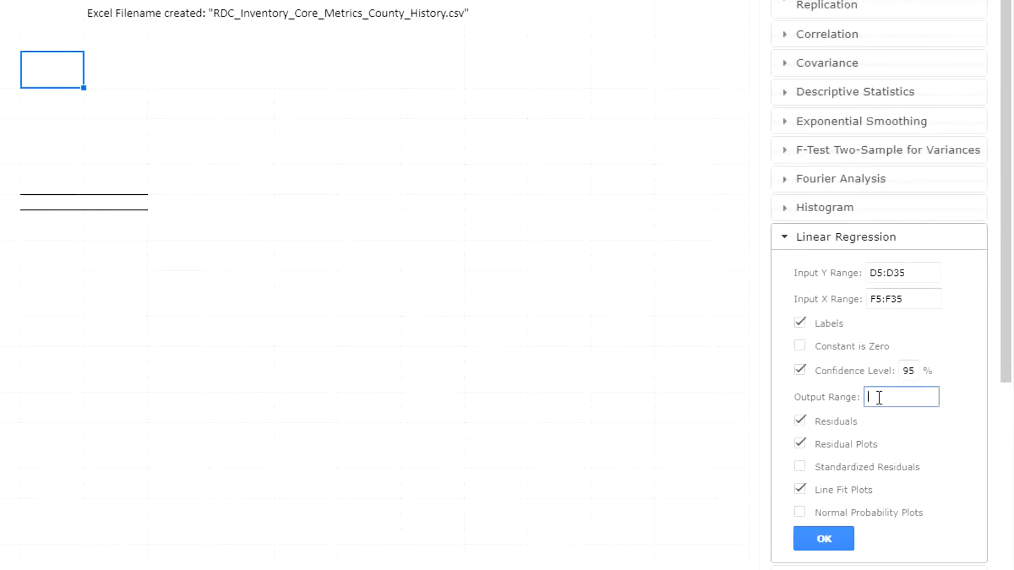
pyautogui.write('H5')
pyautogui.click(827, 542)
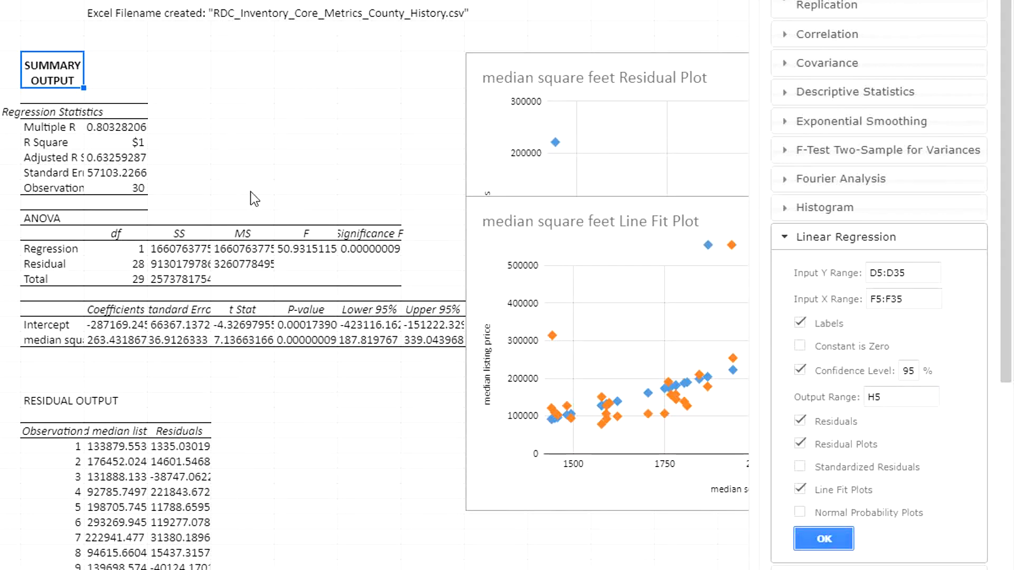
# Format the R Square value in the summary output as a number with two decimals.
pyautogui.click(63, 124)
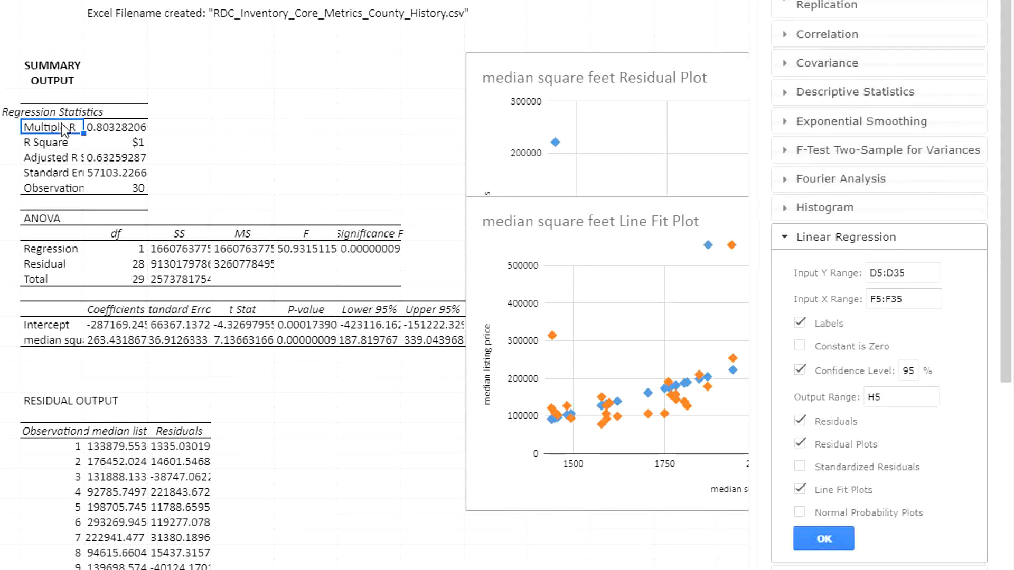
pyautogui.click(166, 117)
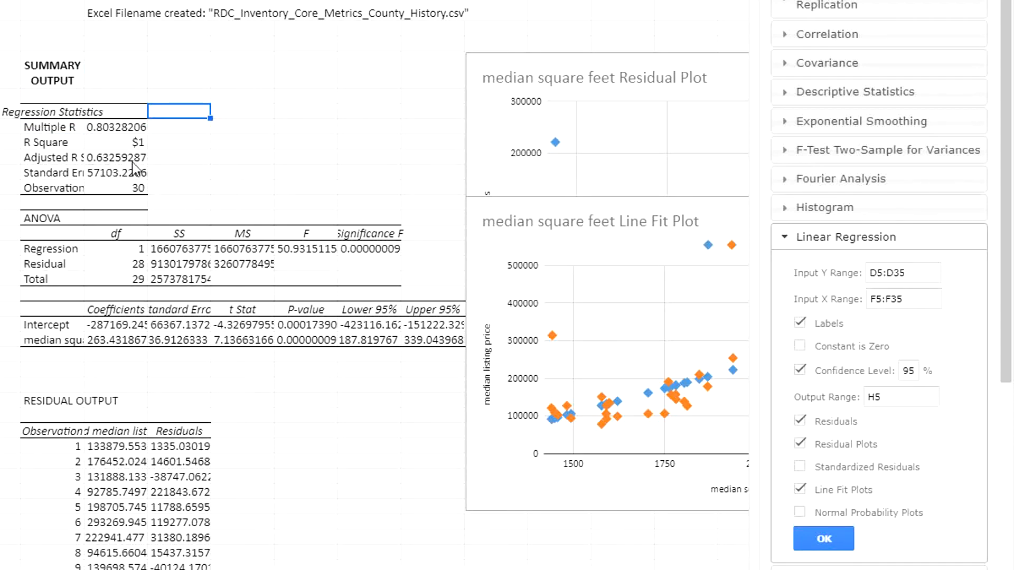
pyautogui.click(110, 144)
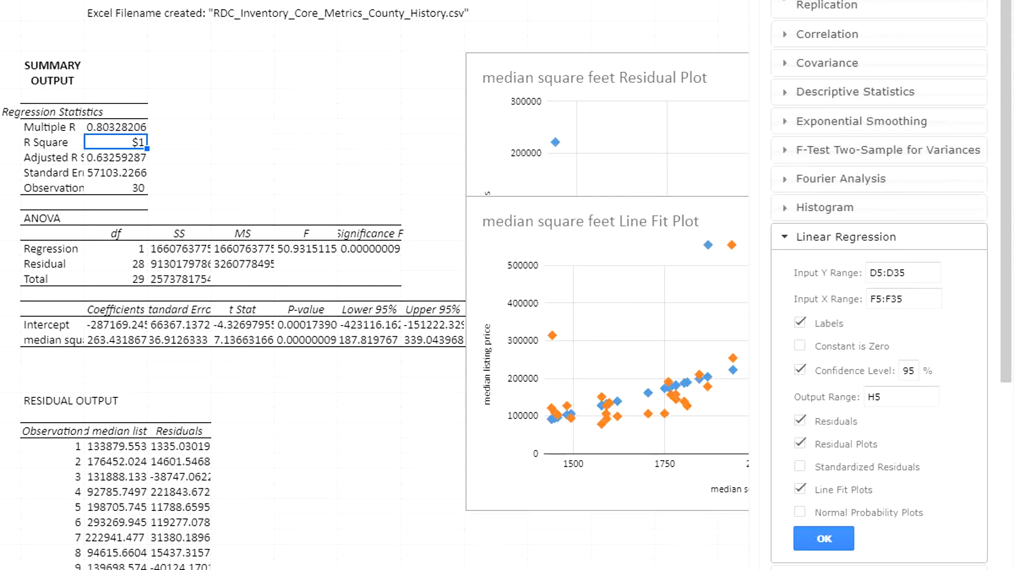
pyautogui.hotkey('ctrl', 'shift', '1')
pyautogui.click(109, 127)
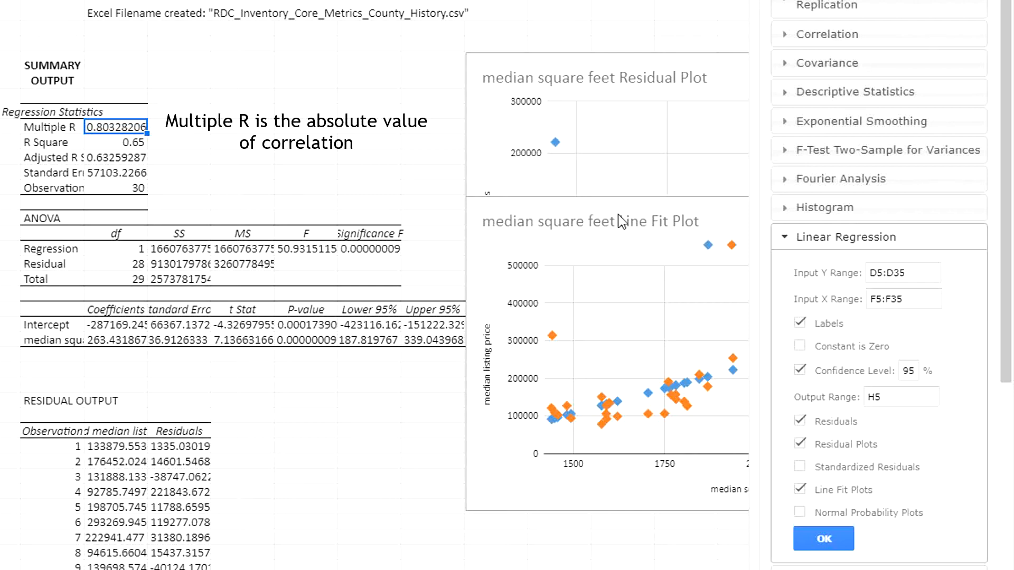
# Move the Line Fit Plot into full view and add a trendline to its orange median listing price series.
pyautogui.click(509, 221)
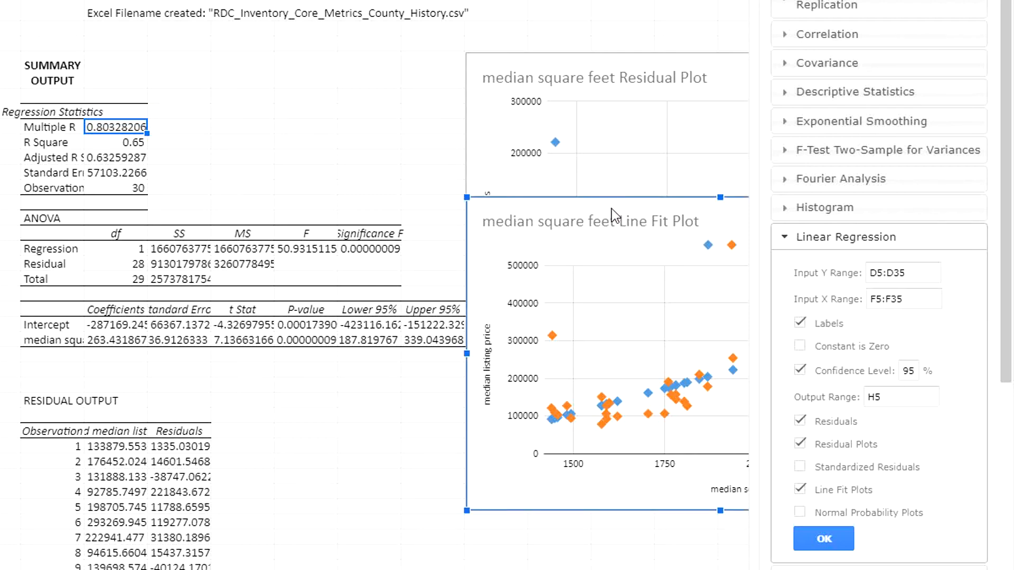
pyautogui.moveTo(611, 208); pyautogui.dragTo(381, 211)
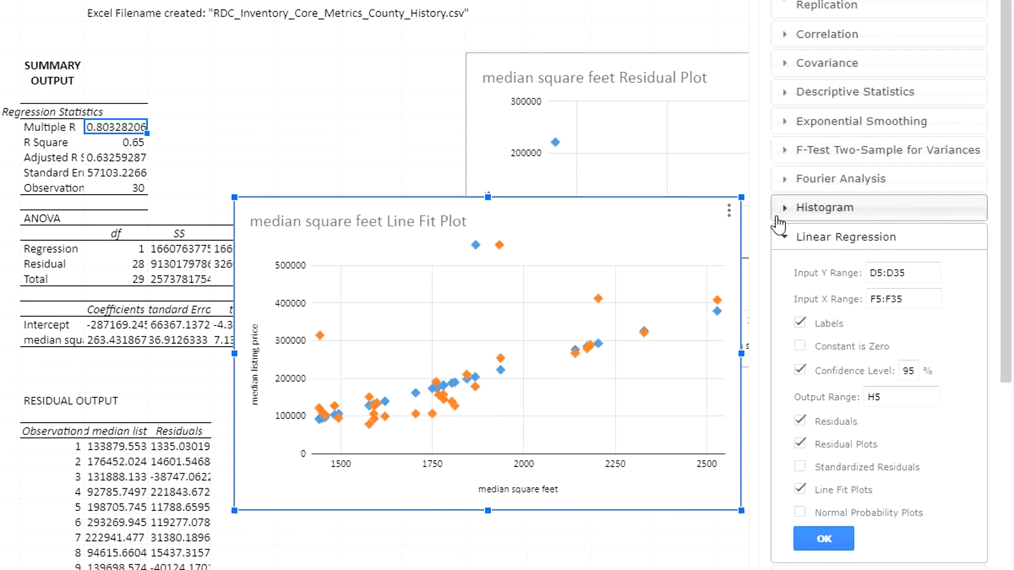
pyautogui.moveTo(499, 359)
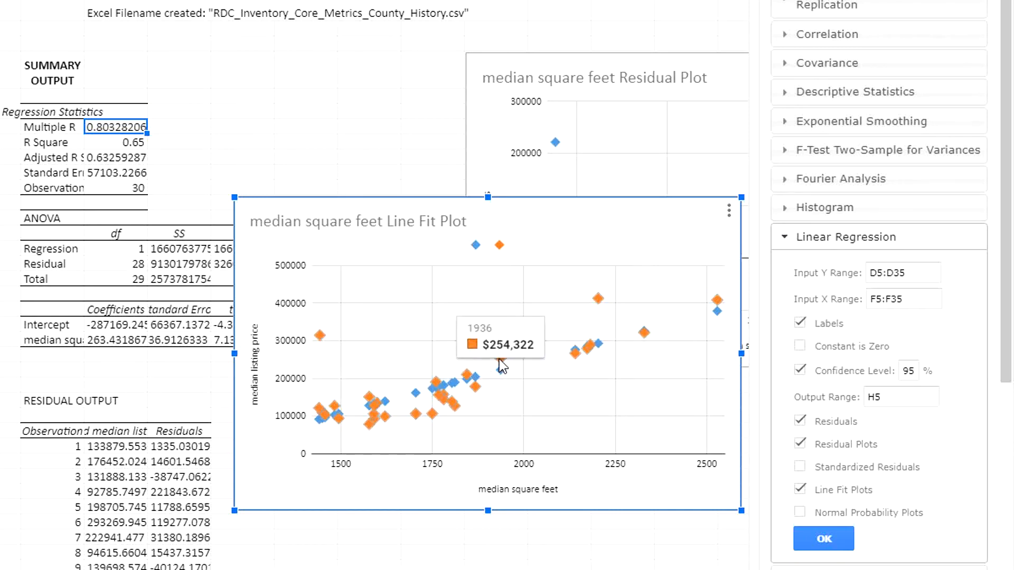
pyautogui.rightClick(602, 302)
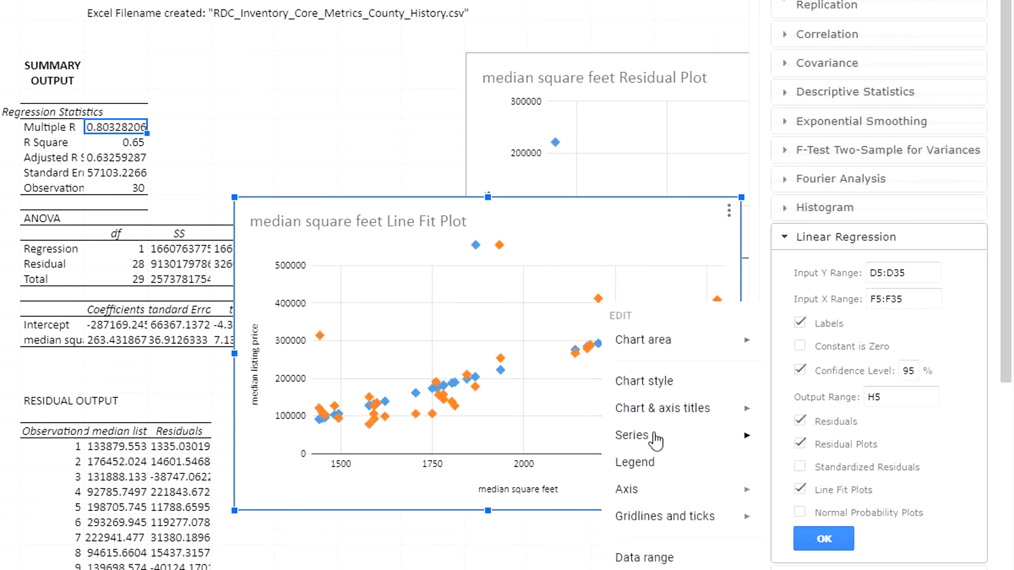
pyautogui.moveTo(655, 439)
pyautogui.click(852, 502)
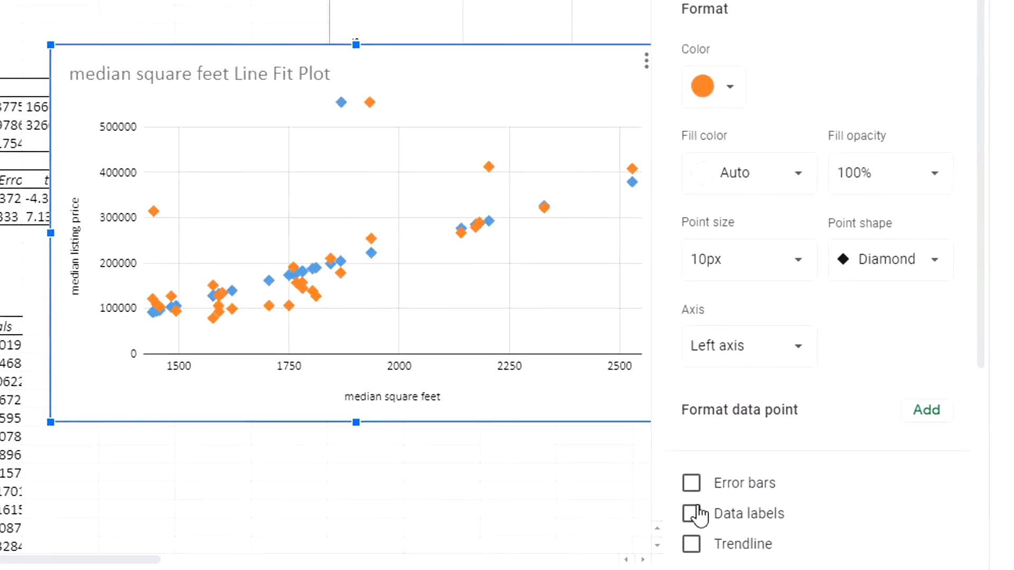
pyautogui.click(691, 544)
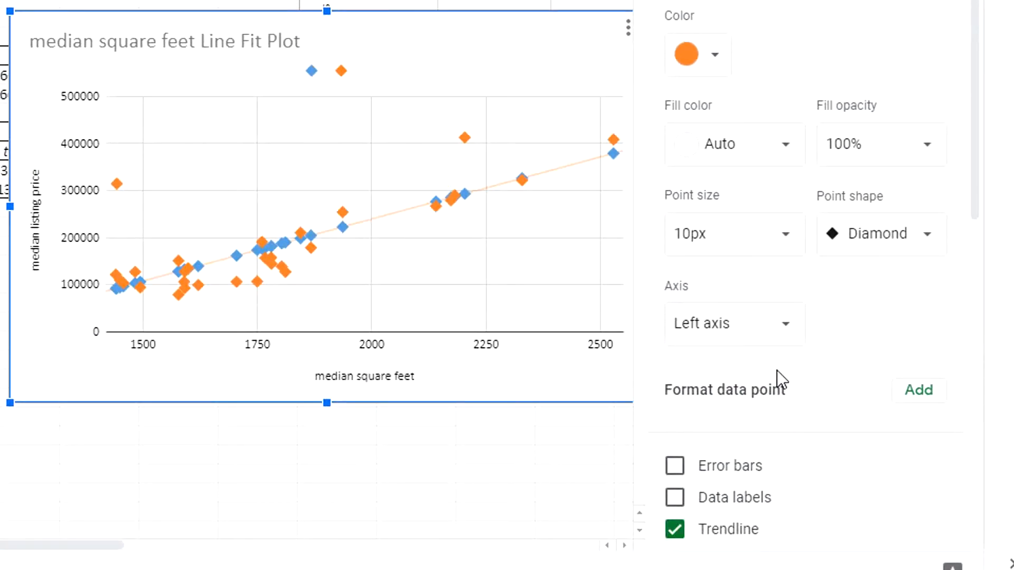
pyautogui.click(310, 73)
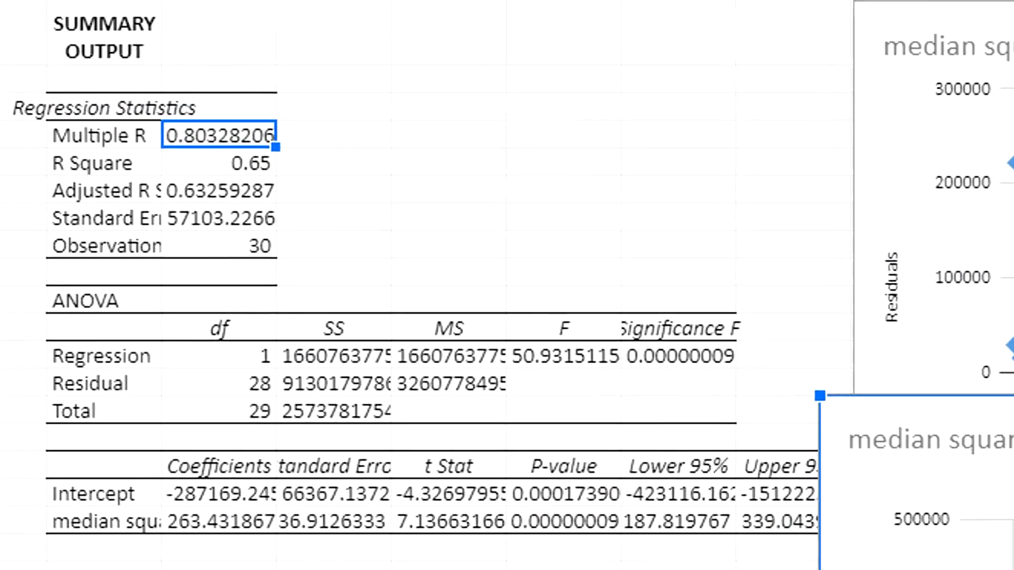
# Examine the Intercept and median square feet coefficients in the regression output.
pyautogui.click(243, 553)
pyautogui.click(214, 493)
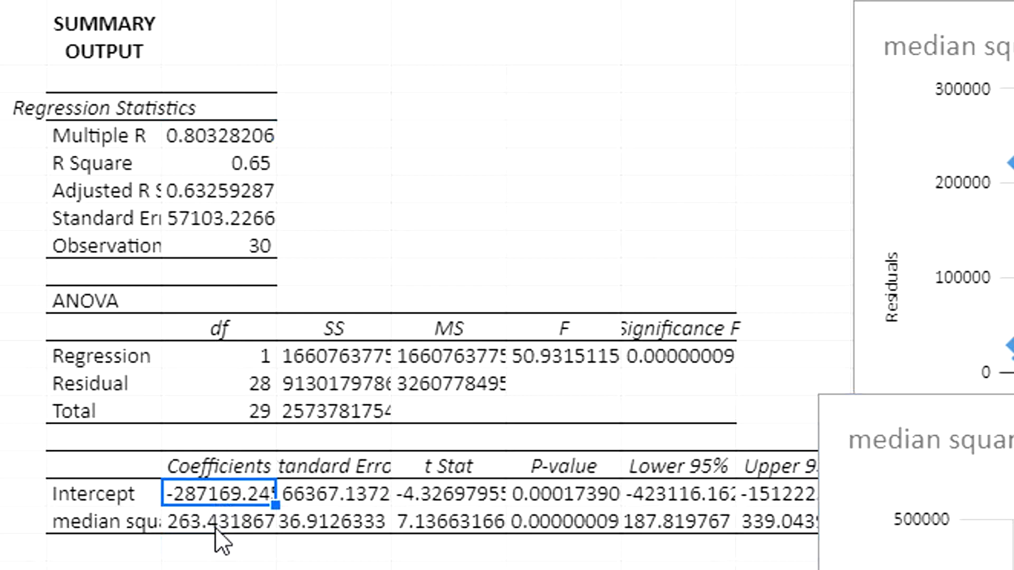
pyautogui.click(209, 517)
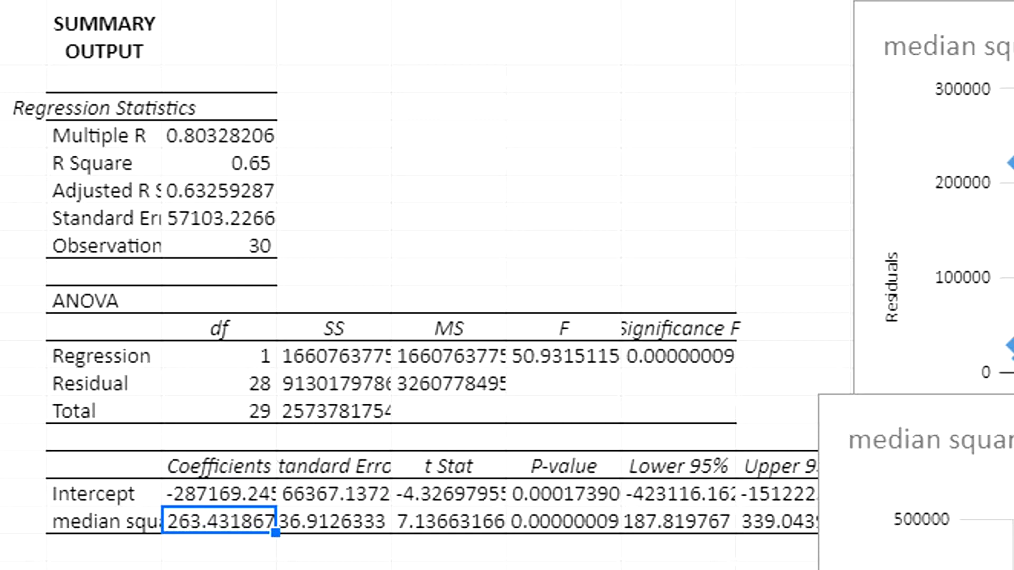
# Move the Residual Plot over the ANOVA table to examine it in full, and return it beside the tables.
pyautogui.click(746, 66)
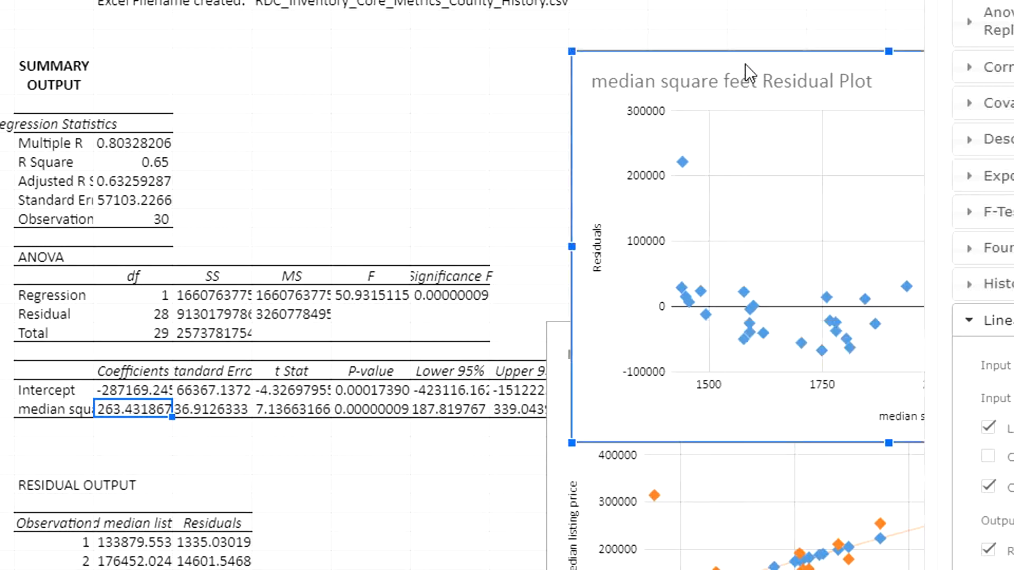
pyautogui.moveTo(746, 64); pyautogui.dragTo(438, 4)
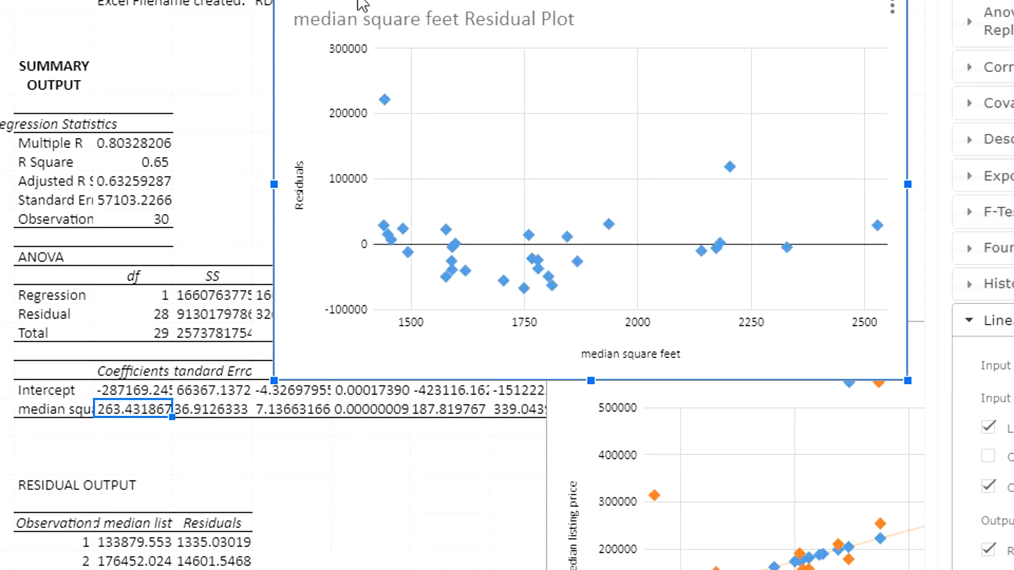
pyautogui.moveTo(401, 40); pyautogui.dragTo(664, 69)
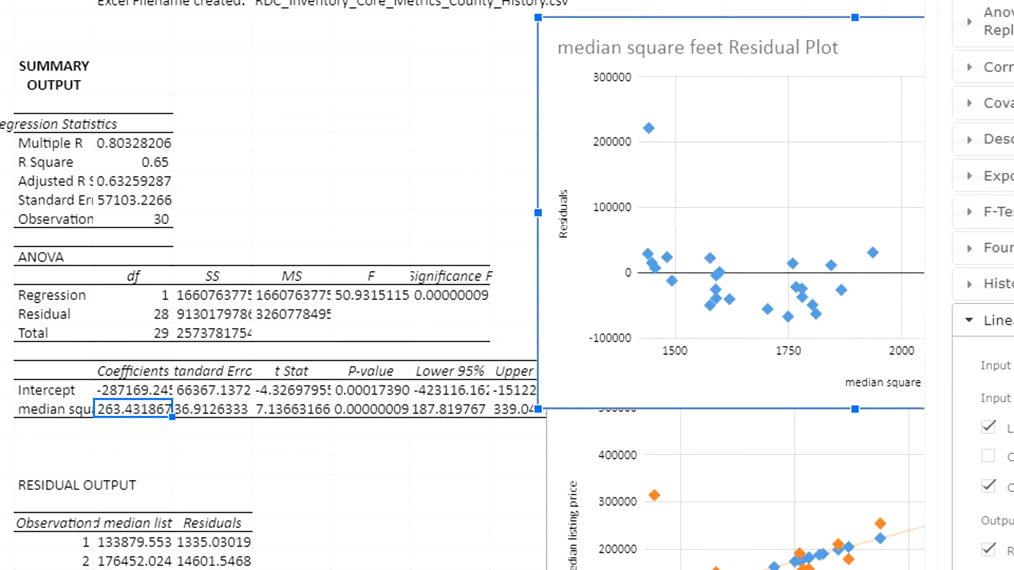
# Examine the predicted median listing price and the residual of observation 1 in the Residual Output table.
pyautogui.click(408, 518)
pyautogui.scroll(-4, 264, 509)
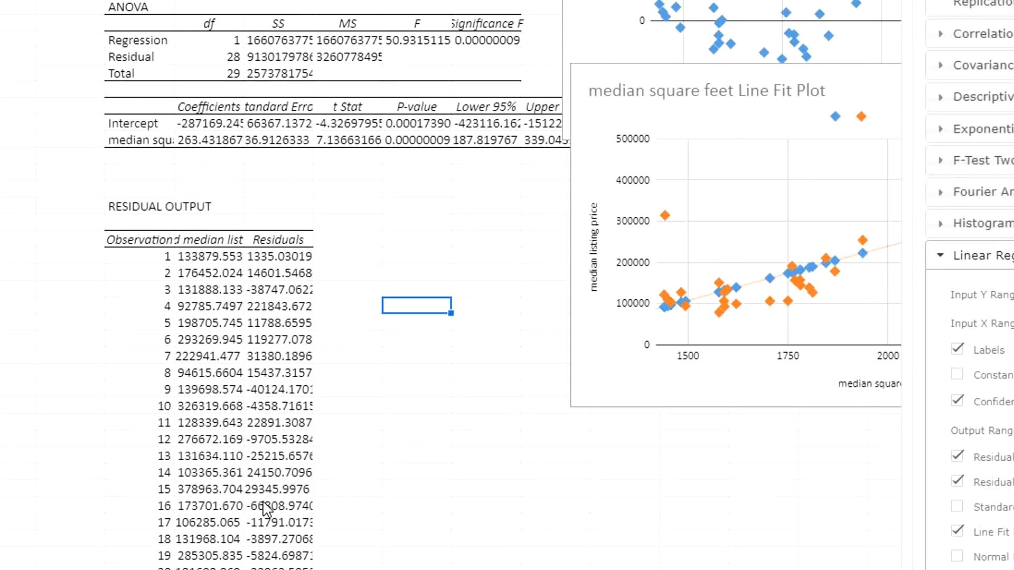
pyautogui.click(258, 259)
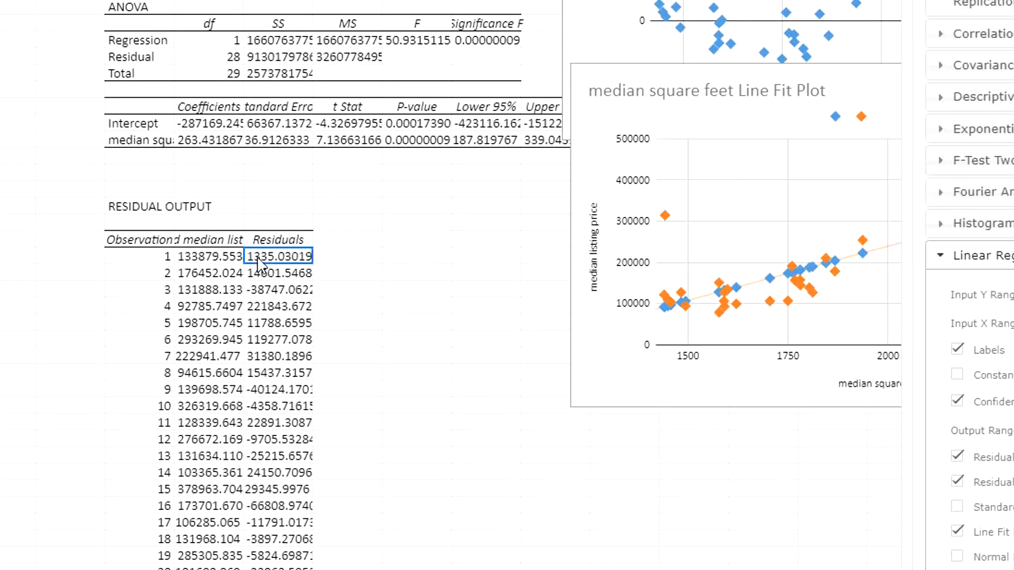
pyautogui.scroll(1, 417, 367)
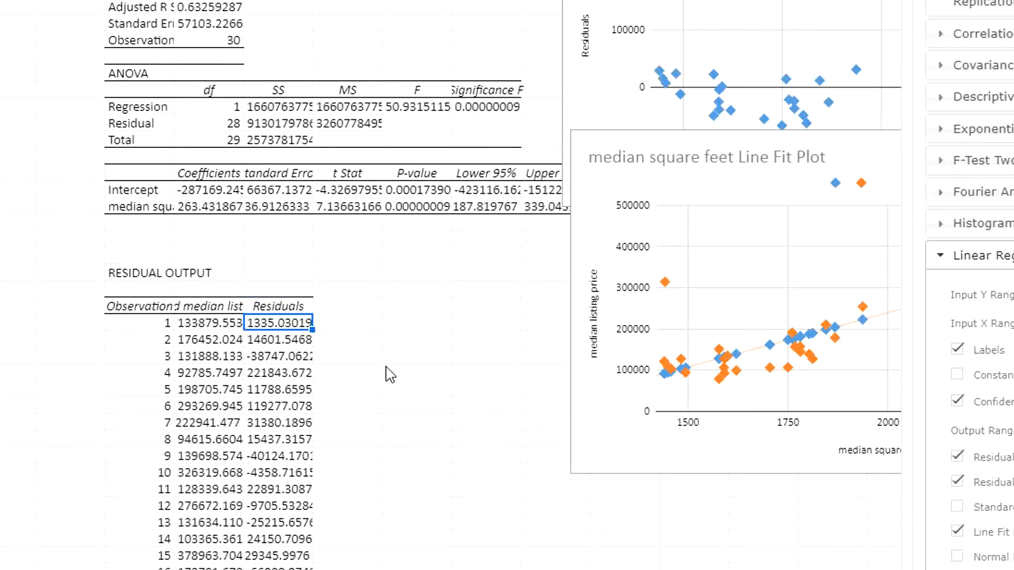
pyautogui.click(212, 325)
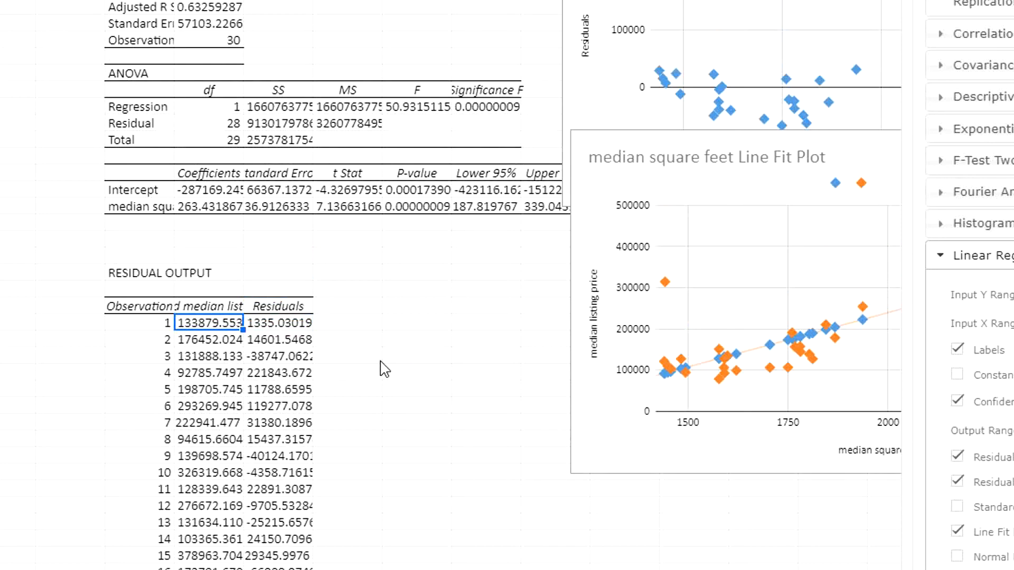
pyautogui.scroll(2, 385, 368)
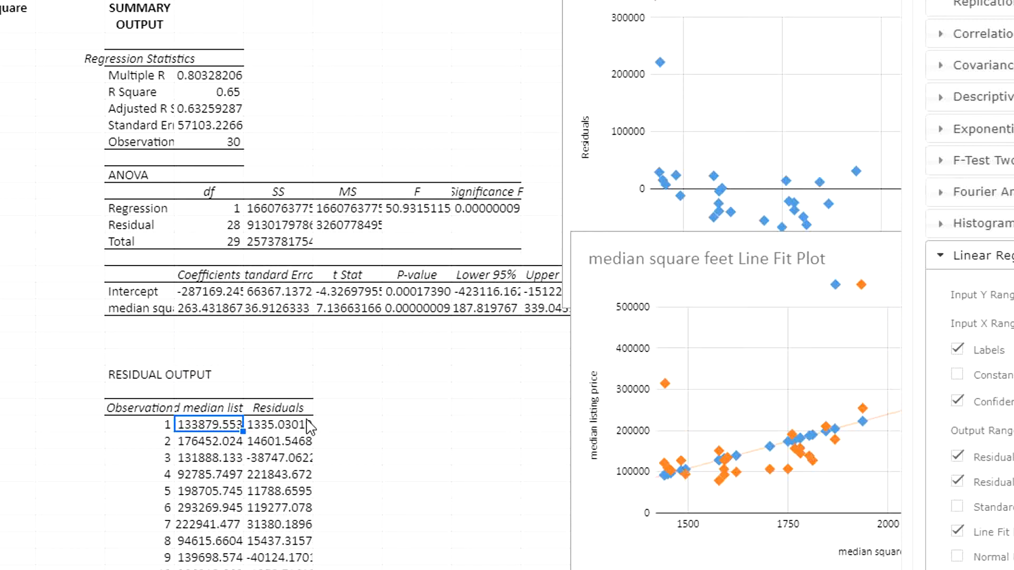
pyautogui.click(273, 425)
pyautogui.click(432, 373)
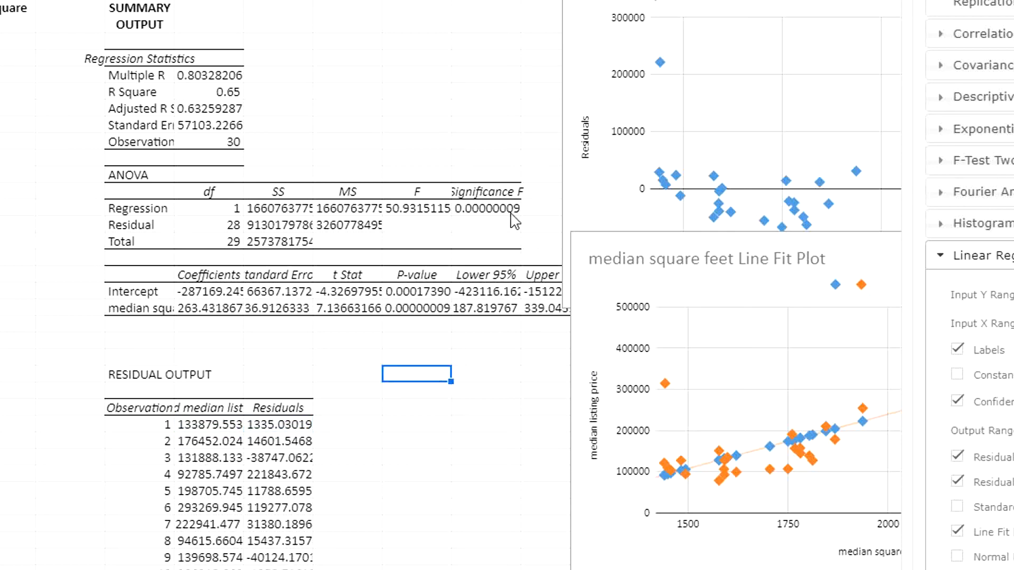
# Bring the whole Residual Plot into view again to examine its point pattern, and move it back off the ANOVA table.
pyautogui.moveTo(616, 3); pyautogui.dragTo(377, 12)
pyautogui.moveTo(578, 222)
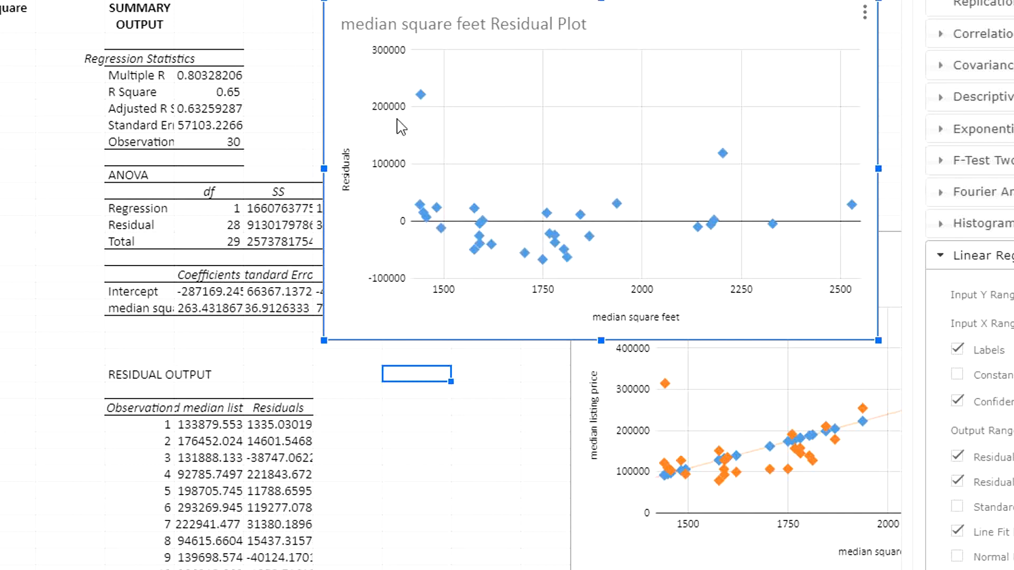
pyautogui.moveTo(663, 36); pyautogui.dragTo(868, 21)
pyautogui.click(401, 258)
pyautogui.click(411, 459)
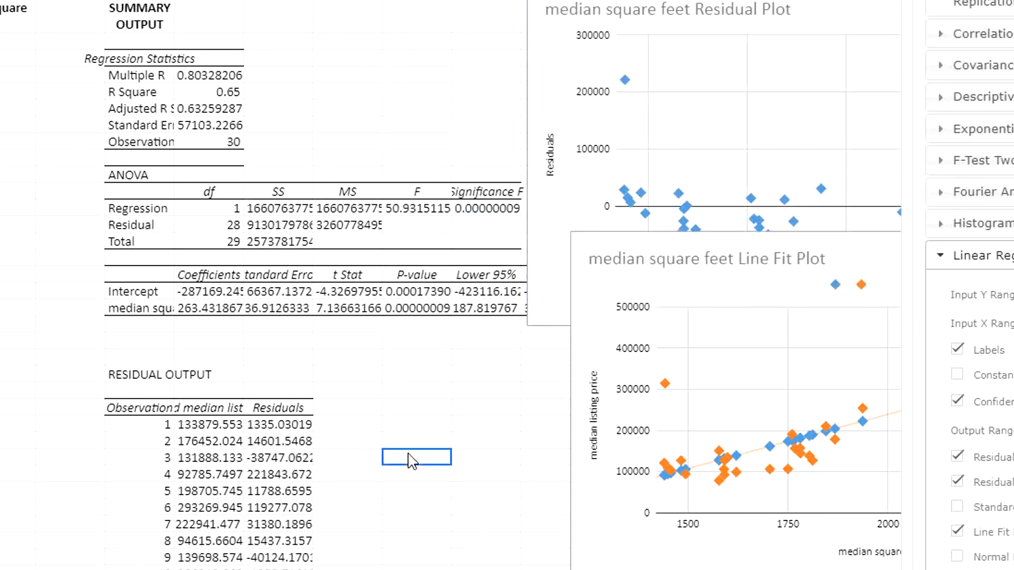